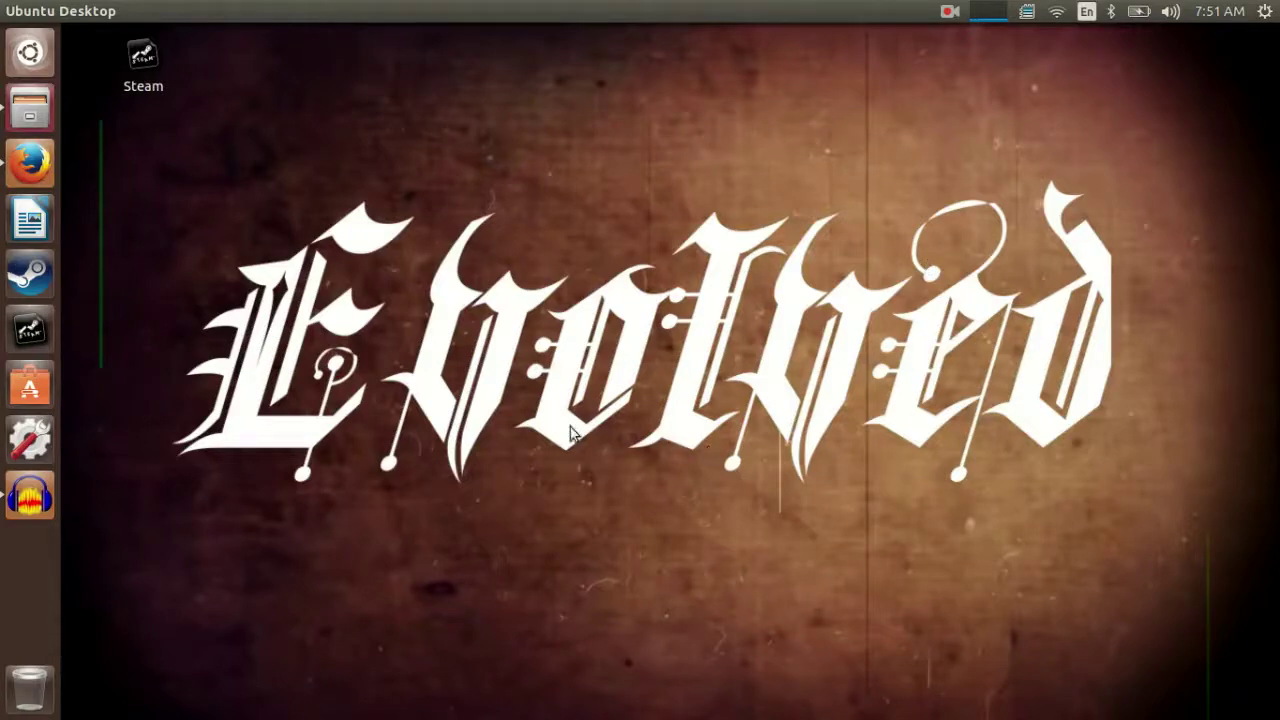
Bring up Firefox's SteamOS 'Build your own Steam Machine' page and scroll to the hardware requirements and installation methods
{"action": "left_click", "coordinate": [14, 160]}
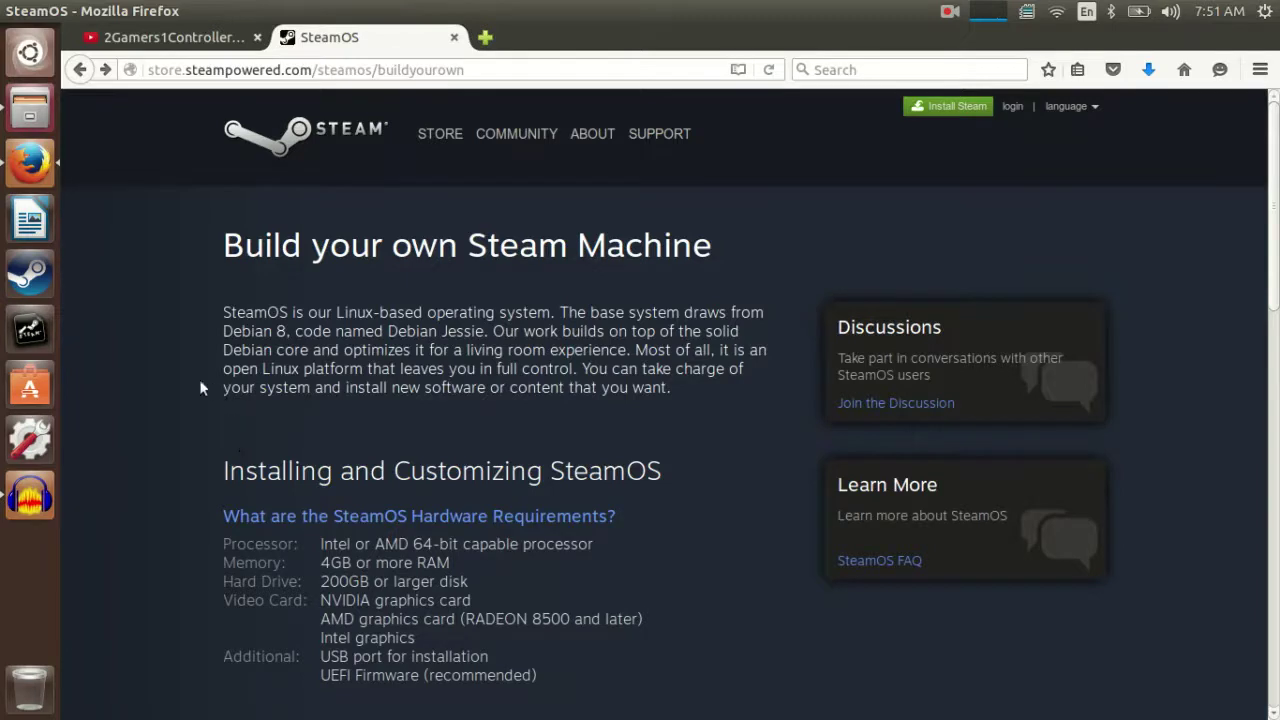
{"action": "scroll", "coordinate": [182, 380], "scroll_direction": "down", "scroll_amount": 2}
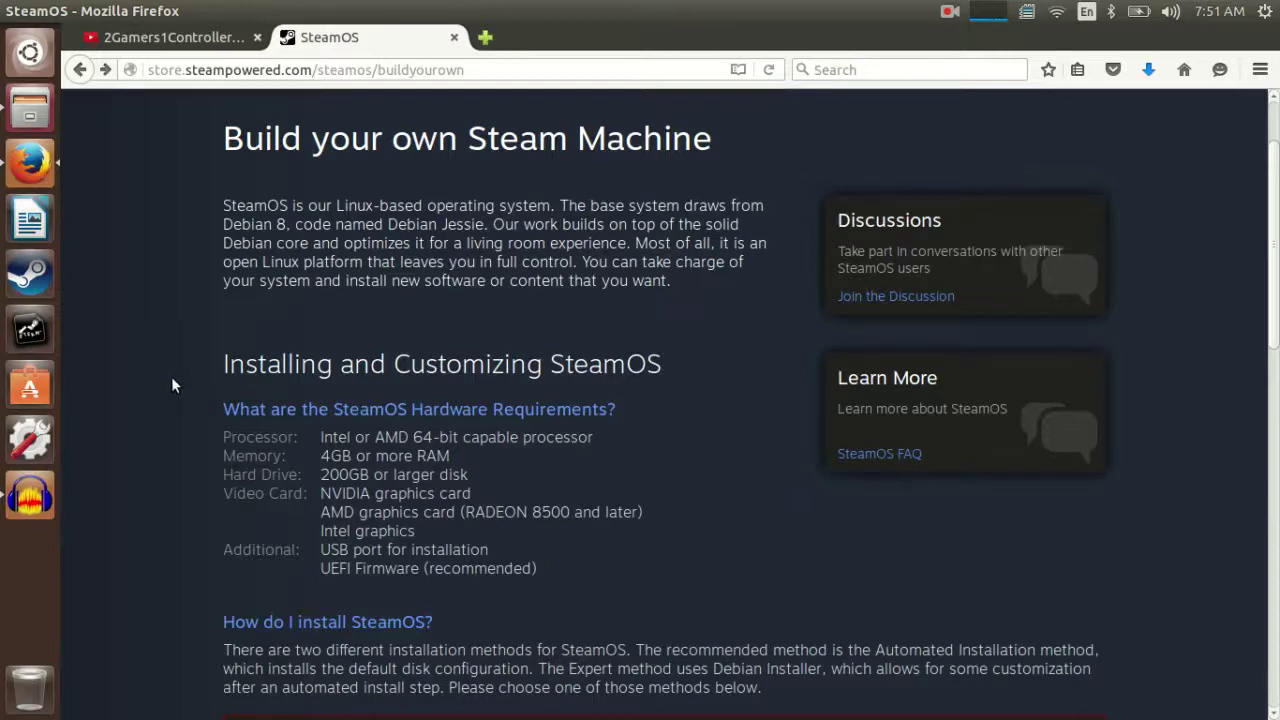
{"action": "scroll", "coordinate": [178, 378], "scroll_direction": "down", "scroll_amount": 2}
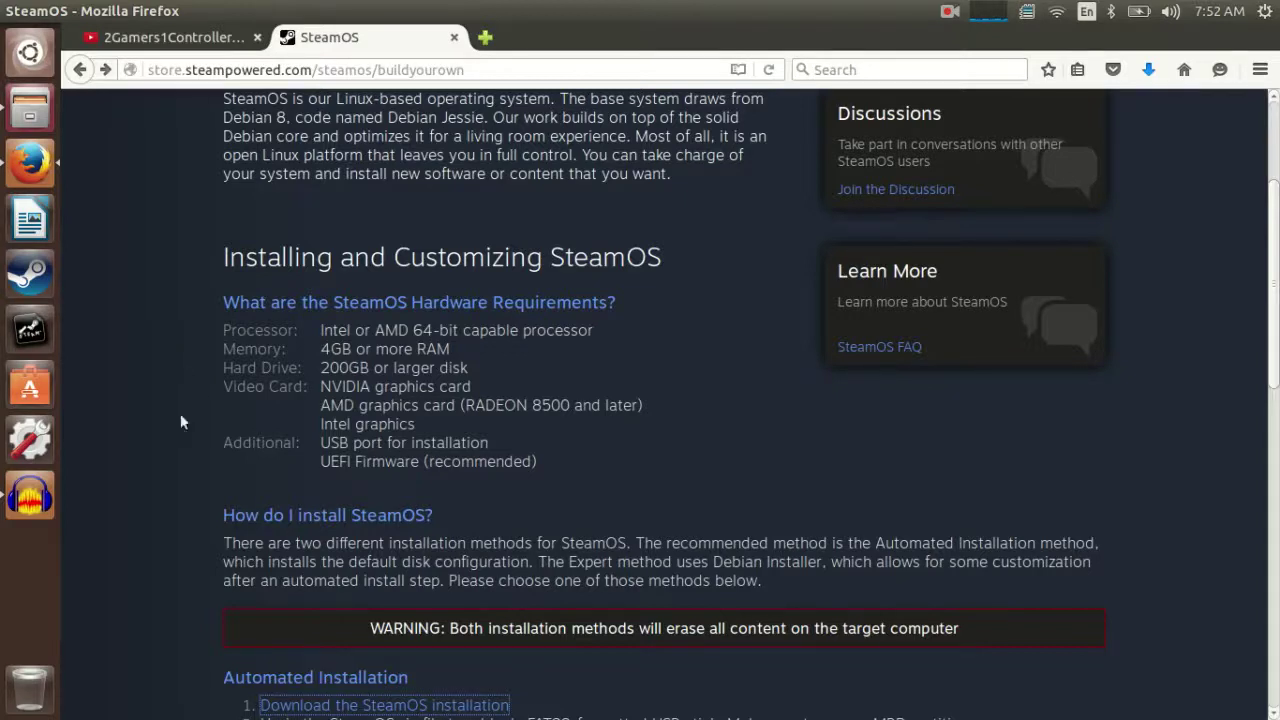
Read through the Automated Installation steps, then minimise Firefox to reveal the Ubuntu desktop
{"action": "scroll", "coordinate": [181, 416], "scroll_direction": "down", "scroll_amount": 6}
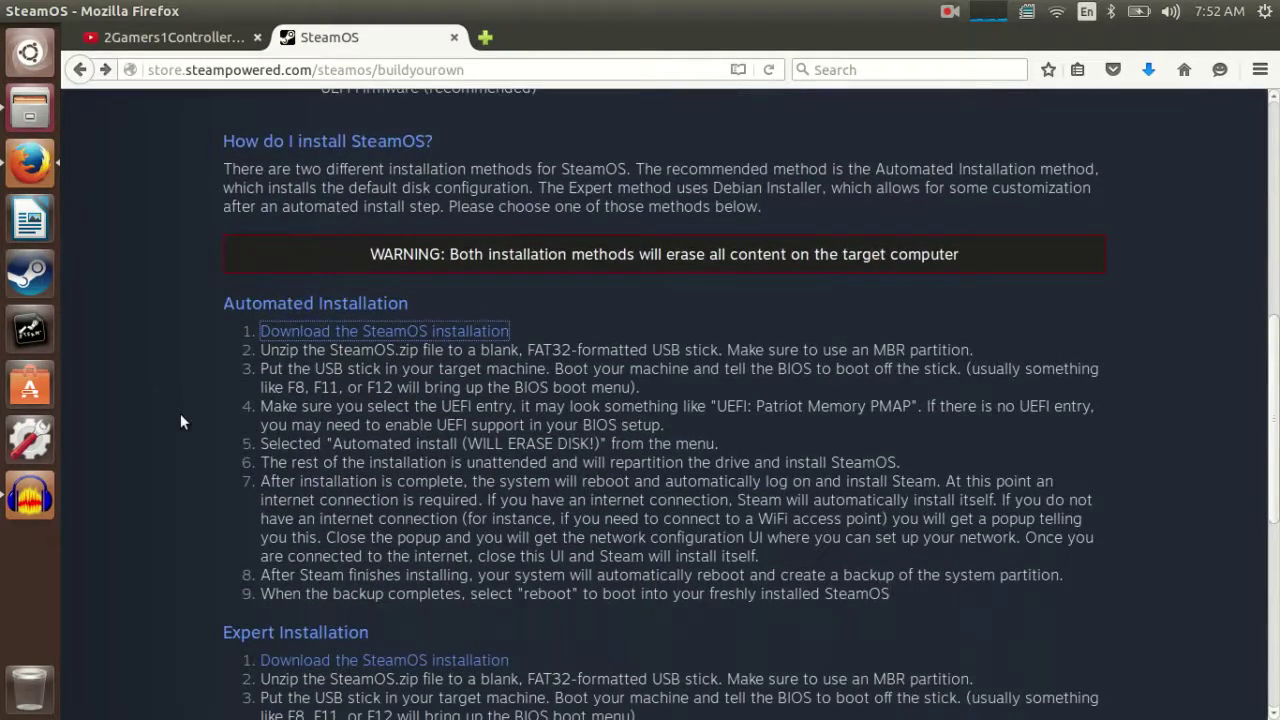
{"action": "scroll", "coordinate": [181, 416], "scroll_direction": "down", "scroll_amount": 6}
{"action": "scroll", "coordinate": [181, 416], "scroll_direction": "up", "scroll_amount": 4}
{"action": "scroll", "coordinate": [180, 421], "scroll_direction": "up", "scroll_amount": 3}
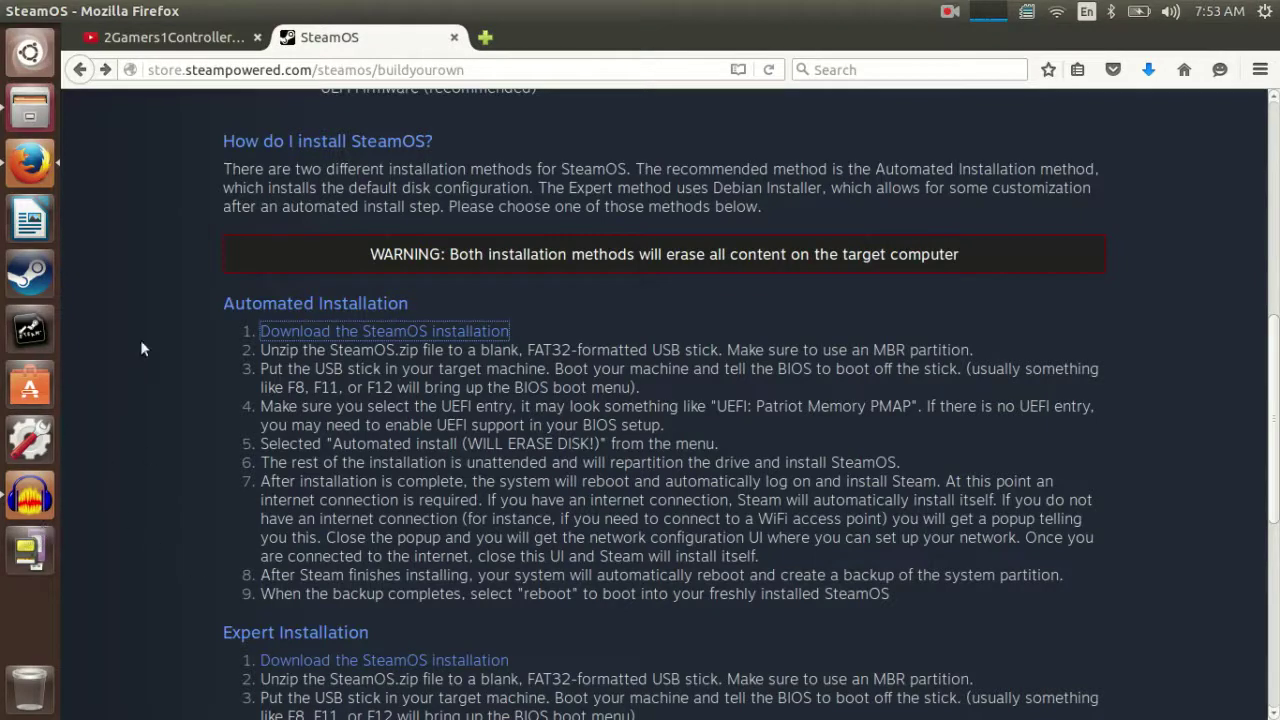
{"action": "left_click", "coordinate": [30, 163]}
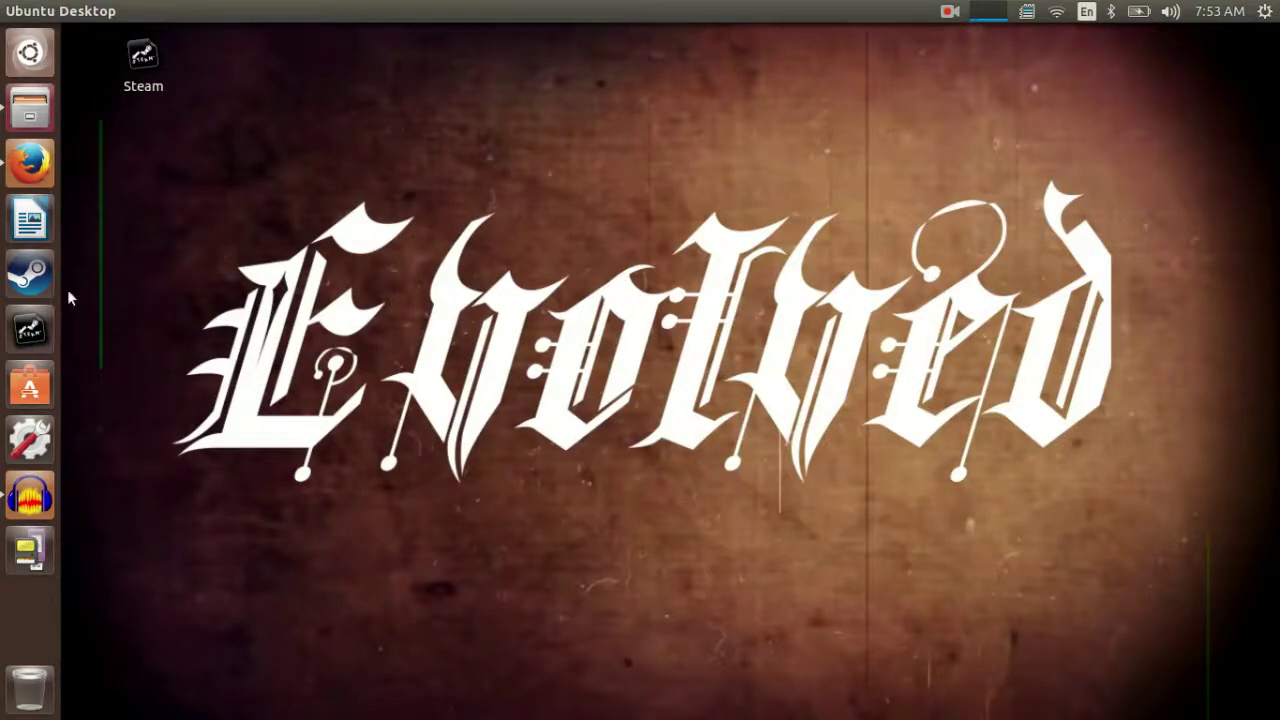
Launch GParted from the Dash with the administrator password and open its disk device list
{"action": "left_click", "coordinate": [42, 50]}
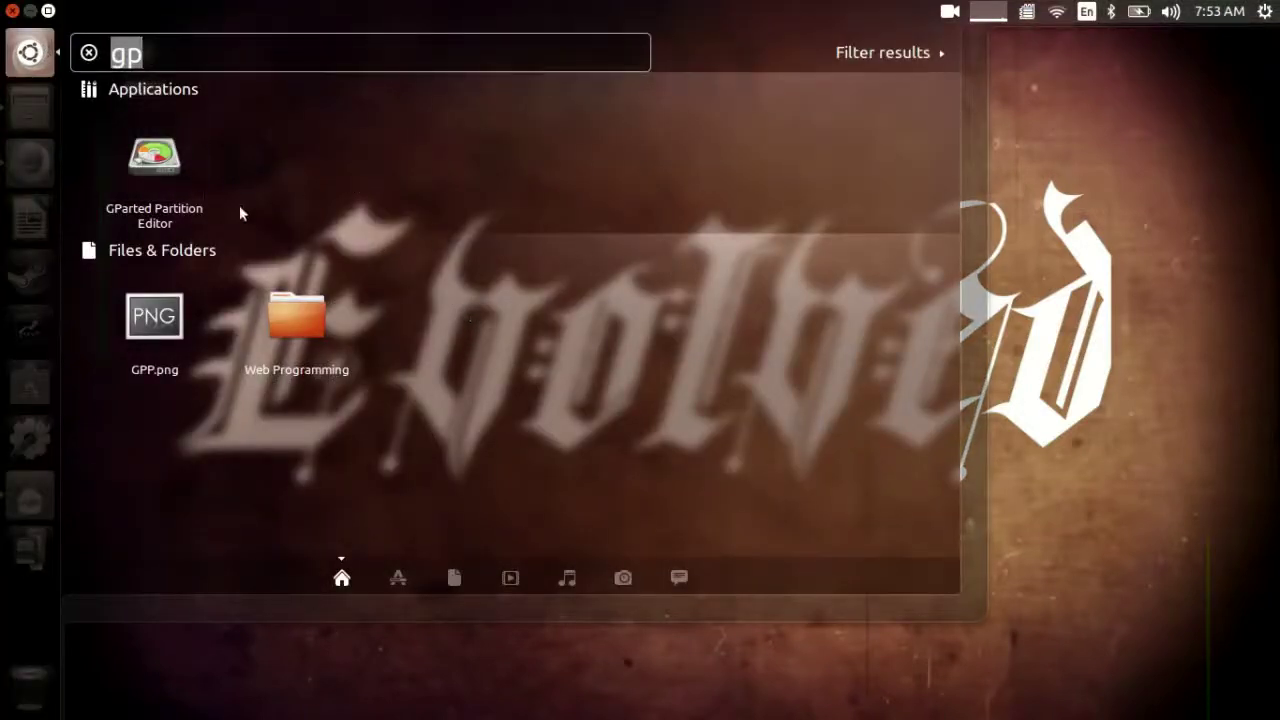
{"action": "left_click", "coordinate": [151, 186]}
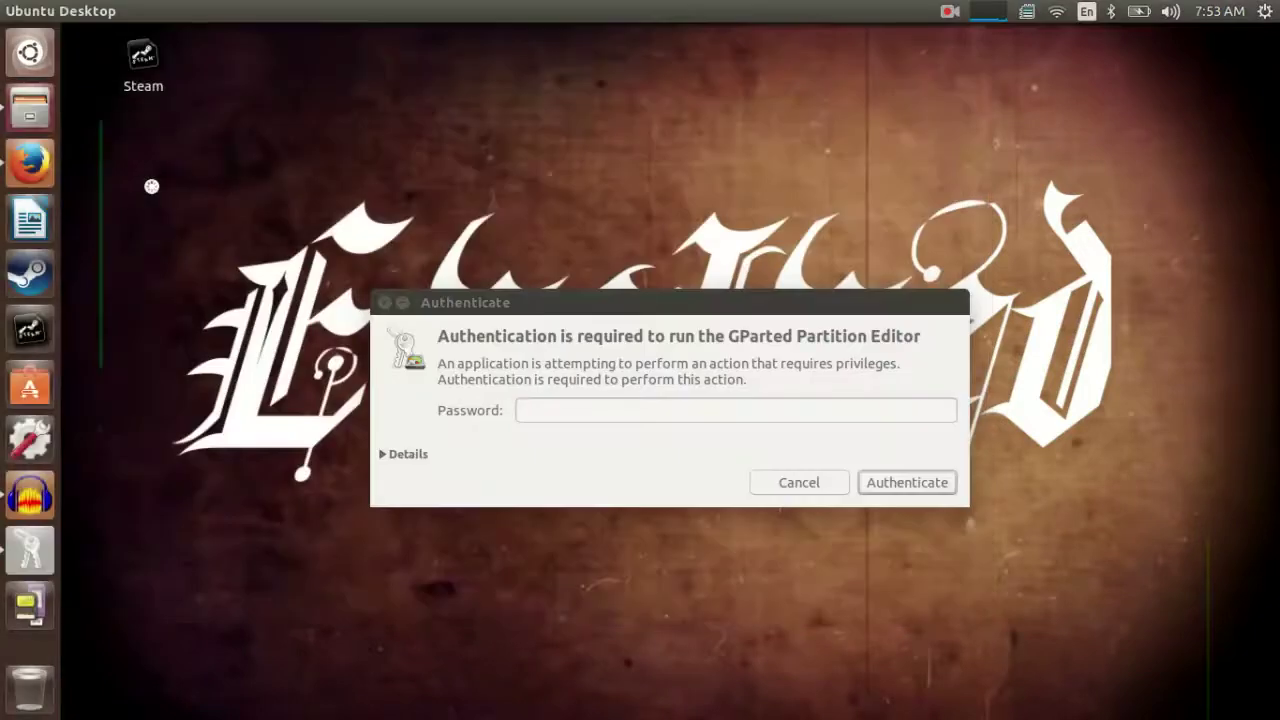
{"action": "left_click", "coordinate": [587, 404]}
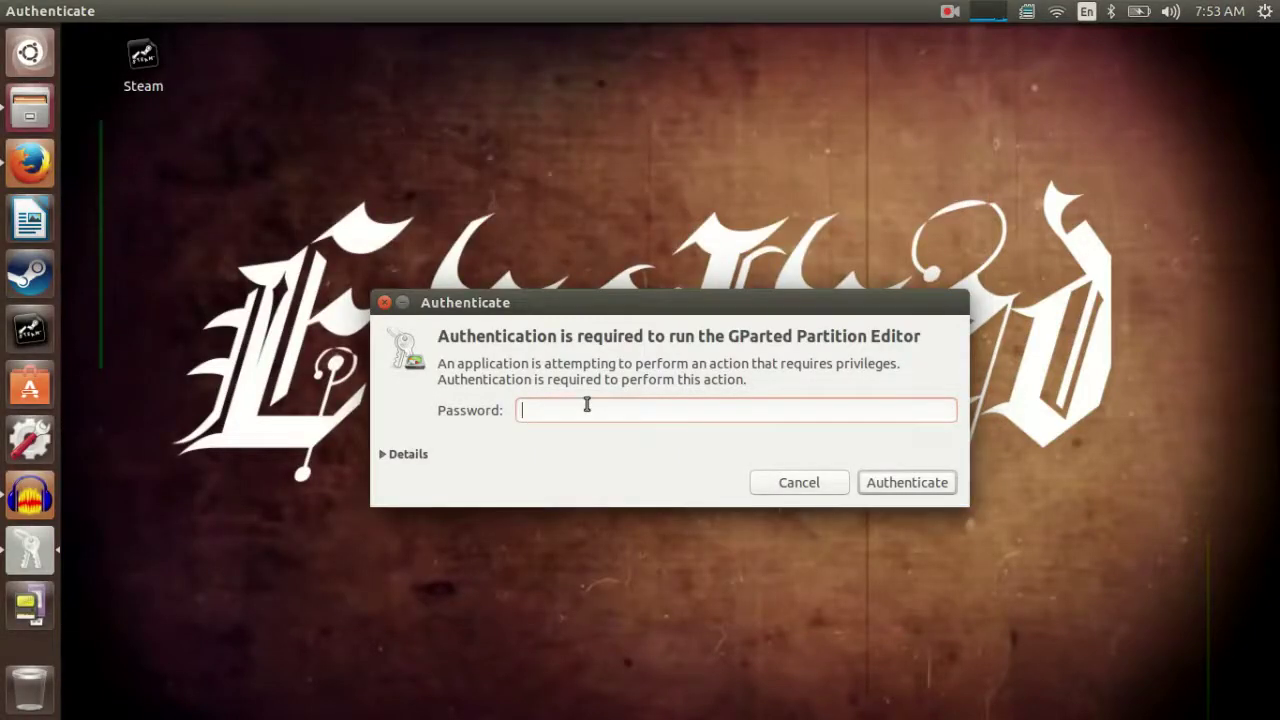
{"action": "type", "text": "••••••••••••••"}
{"action": "key", "text": "Return"}
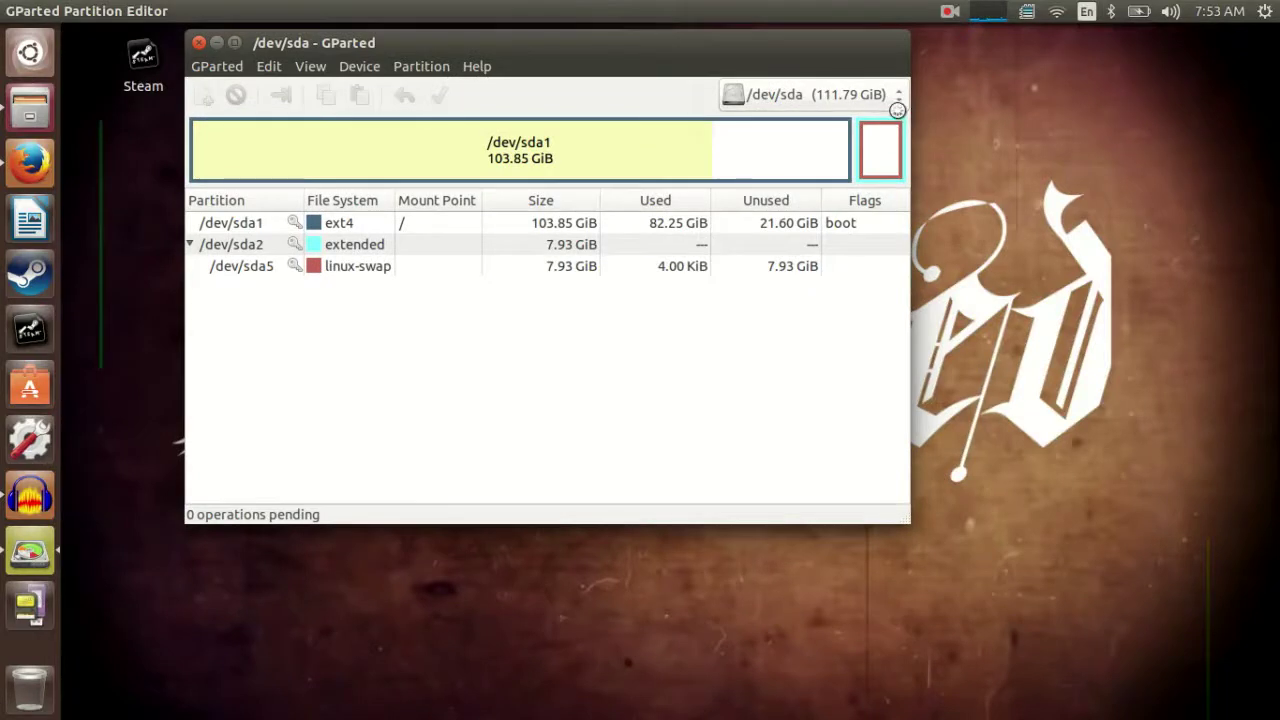
{"action": "left_click", "coordinate": [895, 102]}
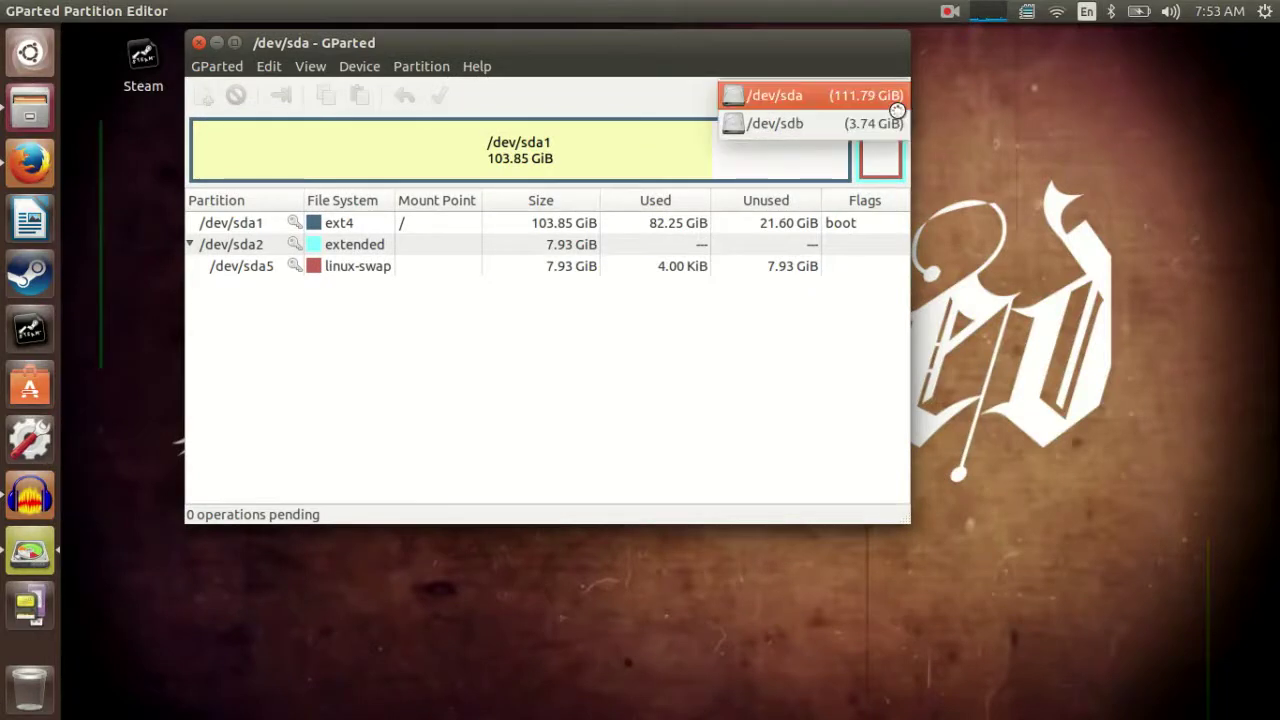
Switch to the USB drive /dev/sdb and unmount partition /dev/sdb1
{"action": "left_click", "coordinate": [823, 123]}
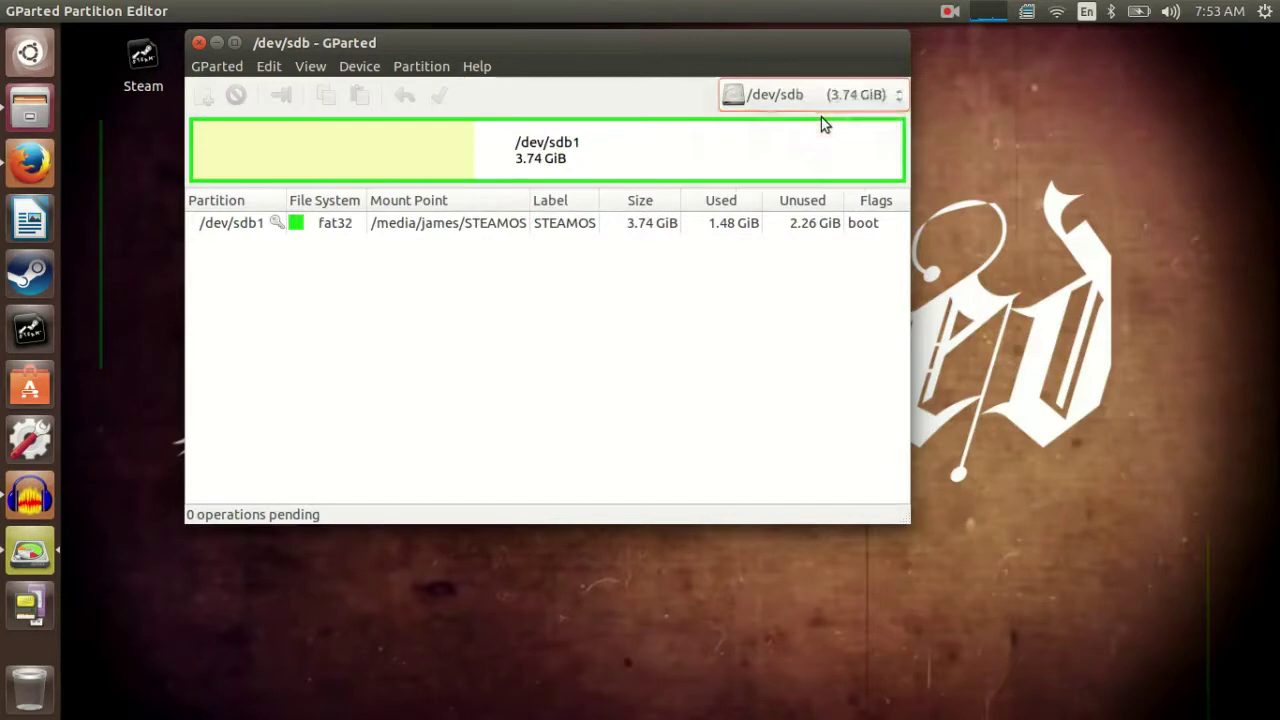
{"action": "right_click", "coordinate": [512, 165]}
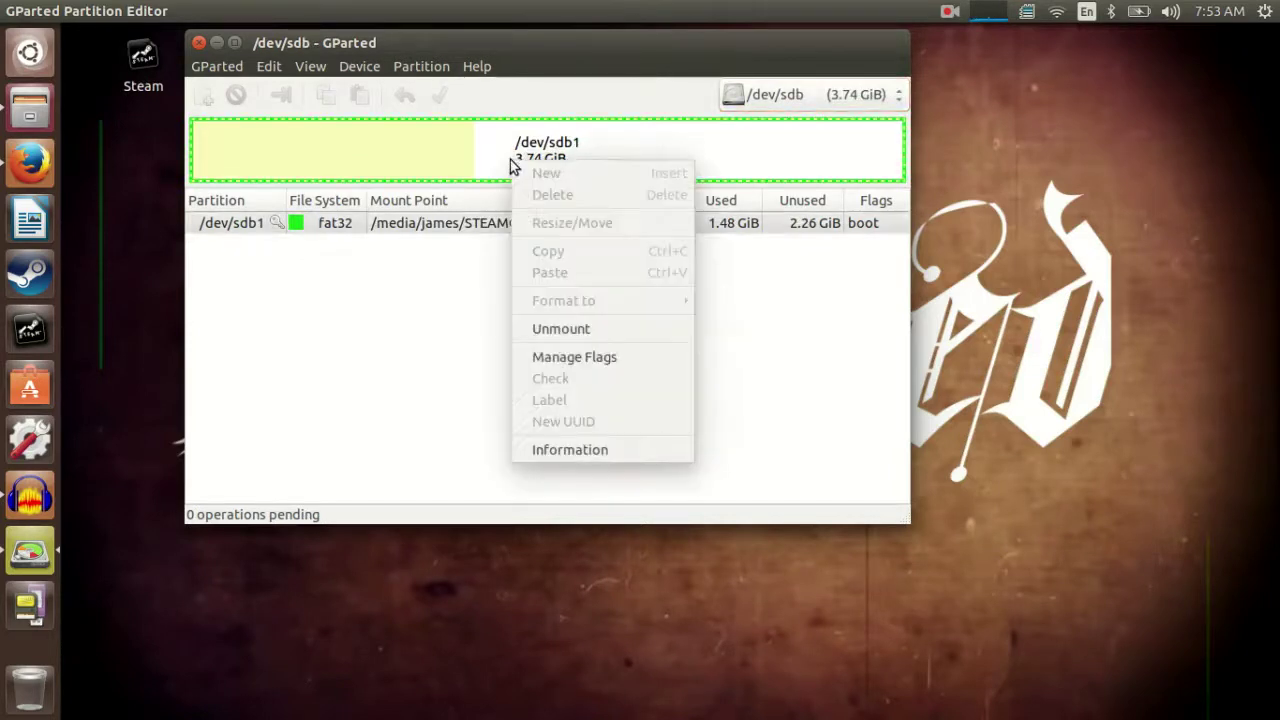
{"action": "left_click", "coordinate": [574, 330]}
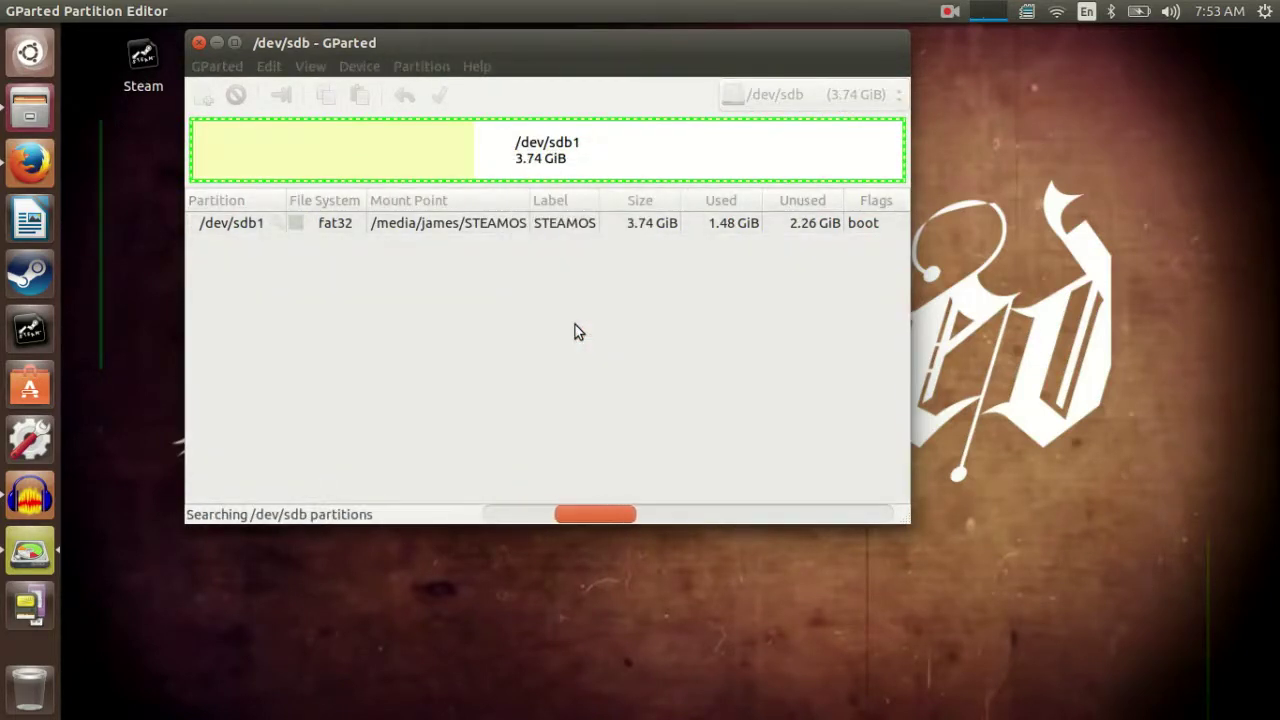
Format /dev/sdb1 as fat32, apply and confirm the operation, then close GParted
{"action": "right_click", "coordinate": [544, 148]}
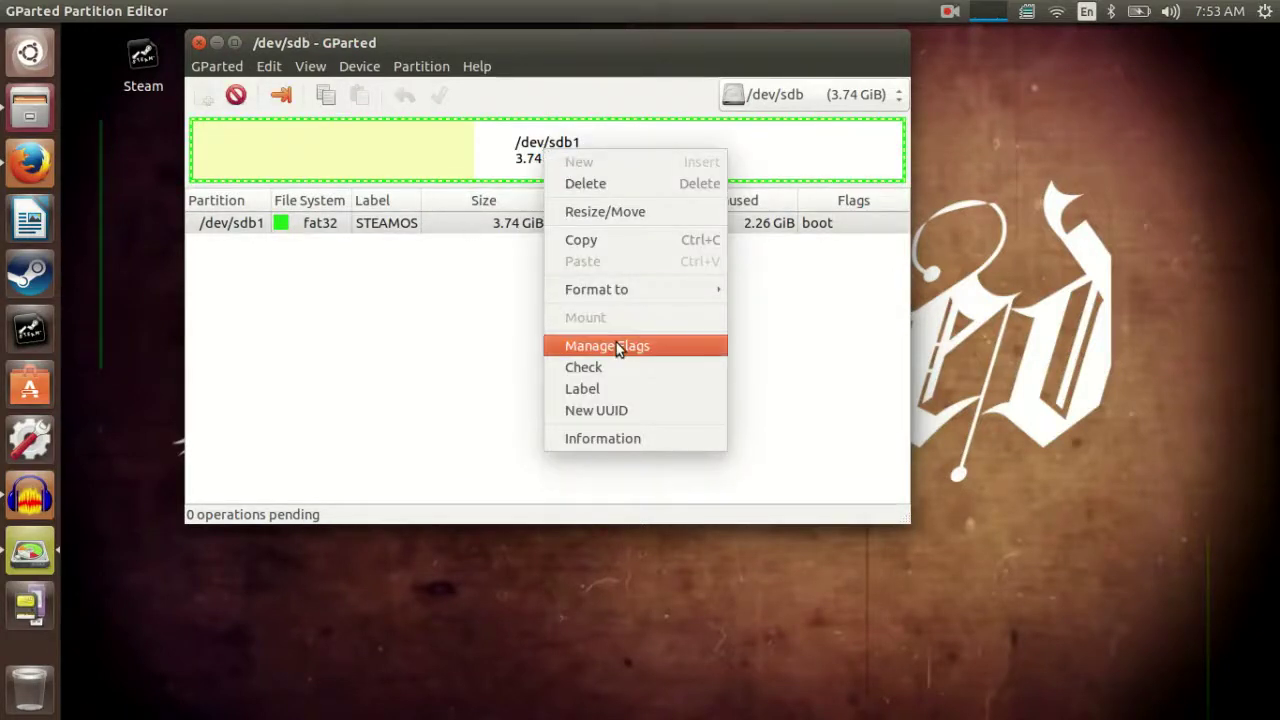
{"action": "mouse_move", "coordinate": [623, 298]}
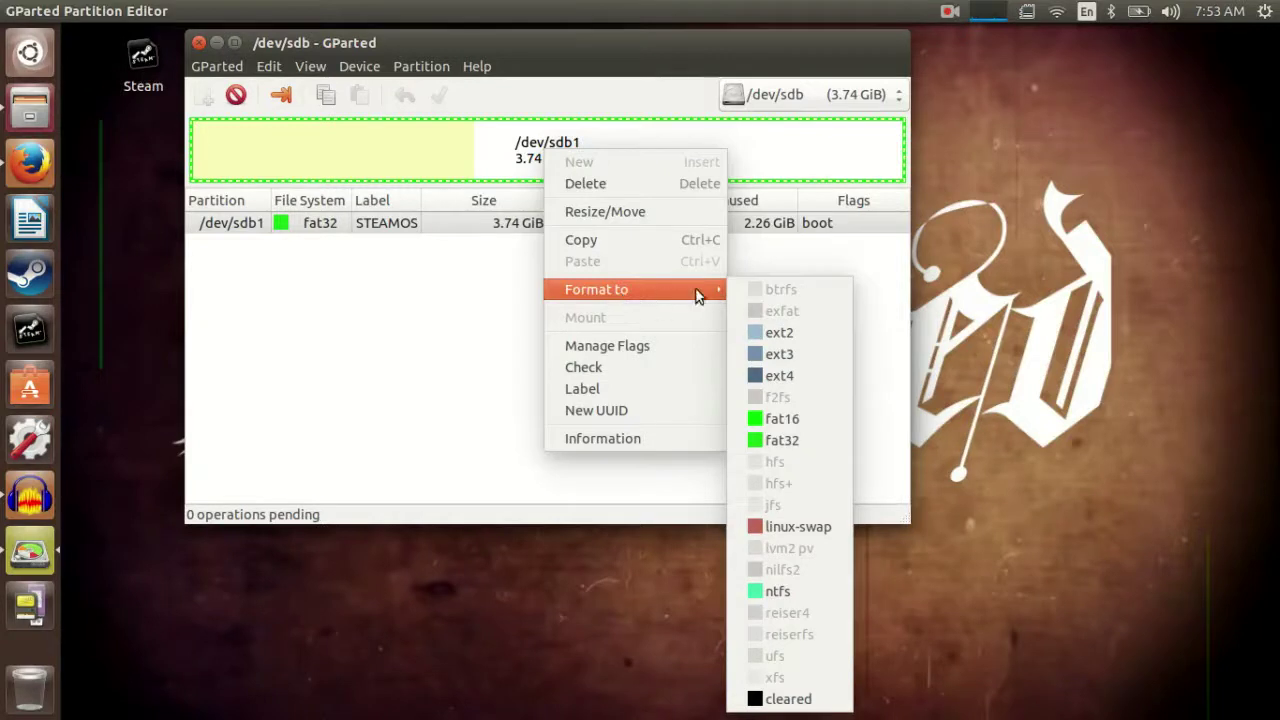
{"action": "left_click", "coordinate": [832, 443]}
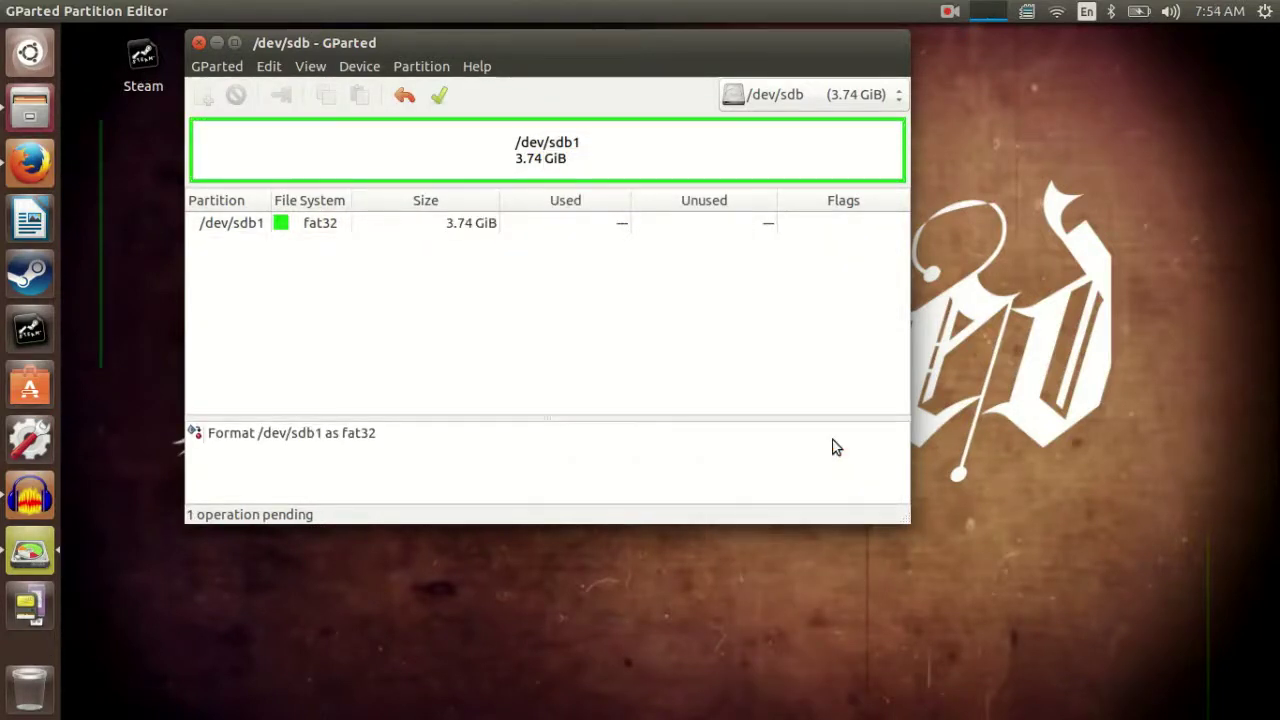
{"action": "left_click", "coordinate": [440, 97]}
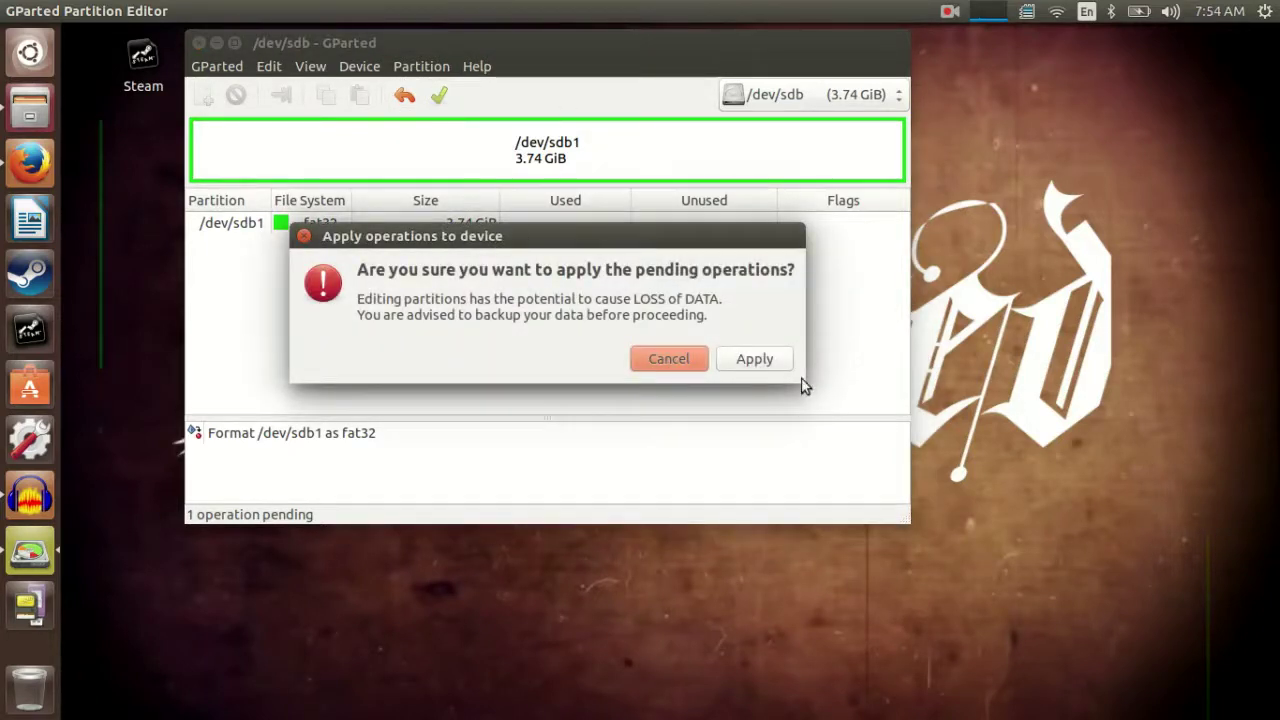
{"action": "left_click", "coordinate": [760, 362]}
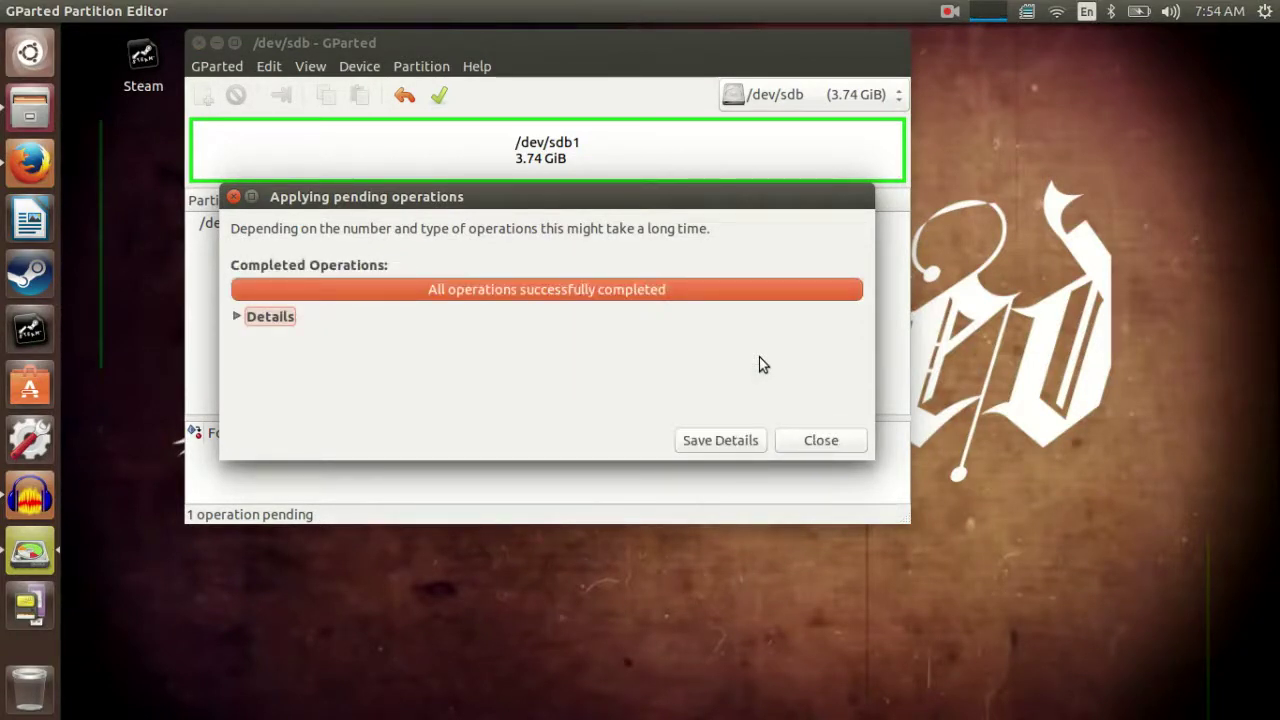
{"action": "left_click", "coordinate": [810, 447]}
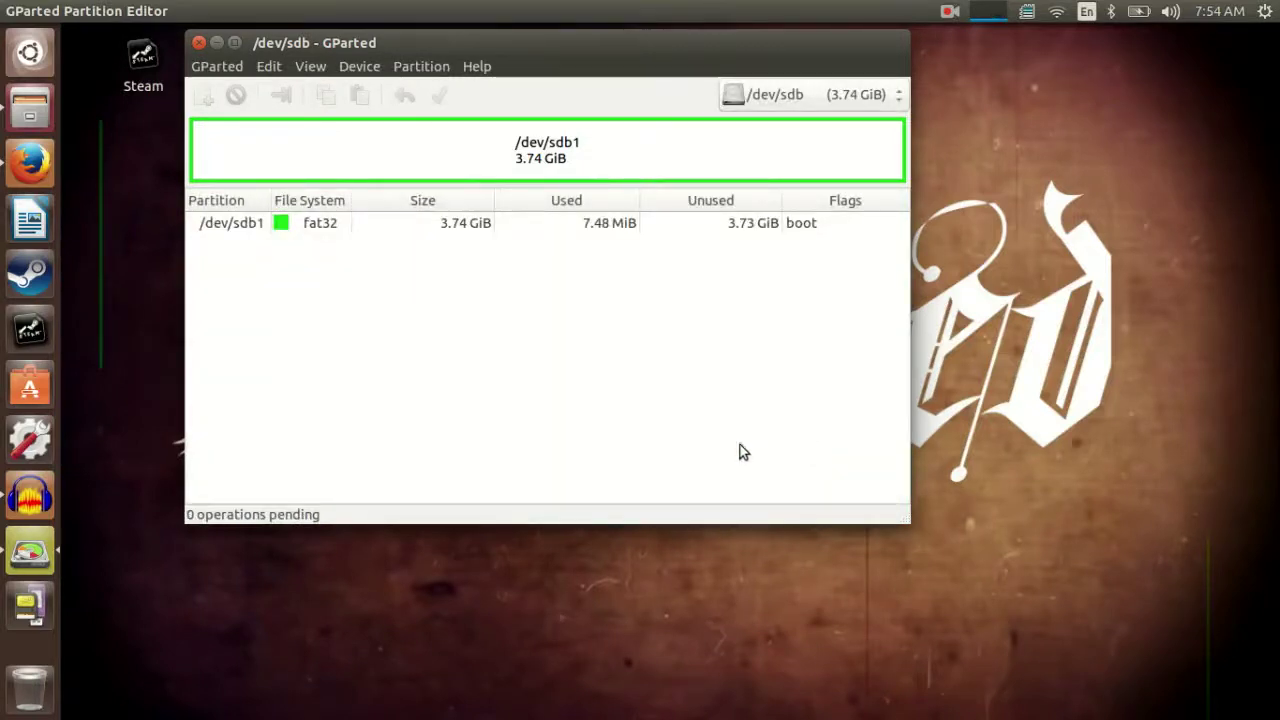
{"action": "left_click", "coordinate": [199, 44]}
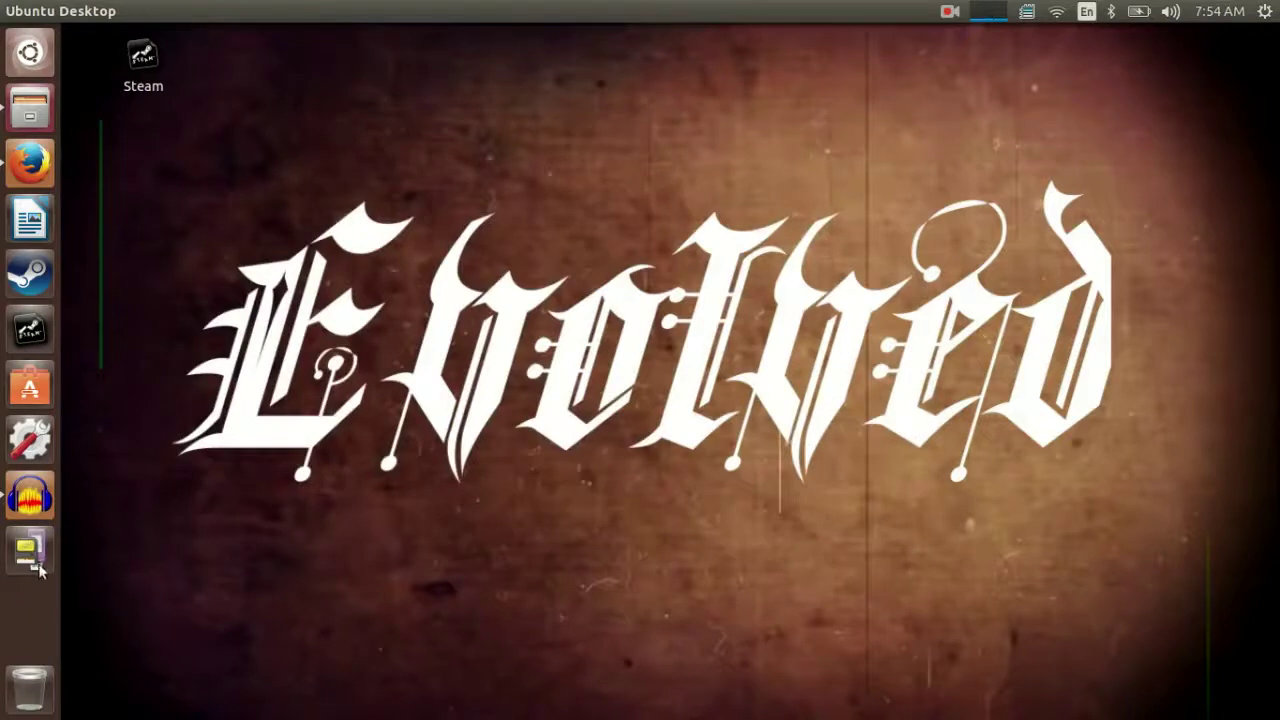
Go to Downloads in Files and bring up the options for SteamOSInstaller.zip
{"action": "left_click", "coordinate": [25, 110]}
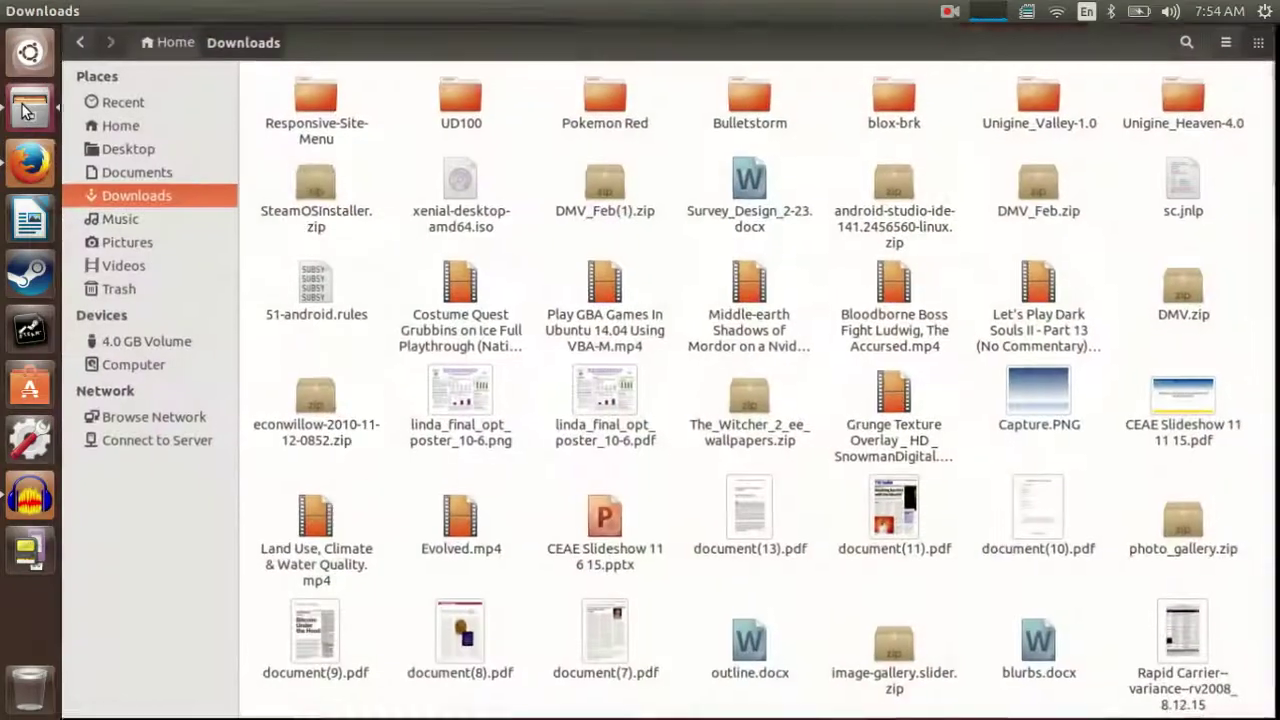
{"action": "right_click", "coordinate": [330, 198]}
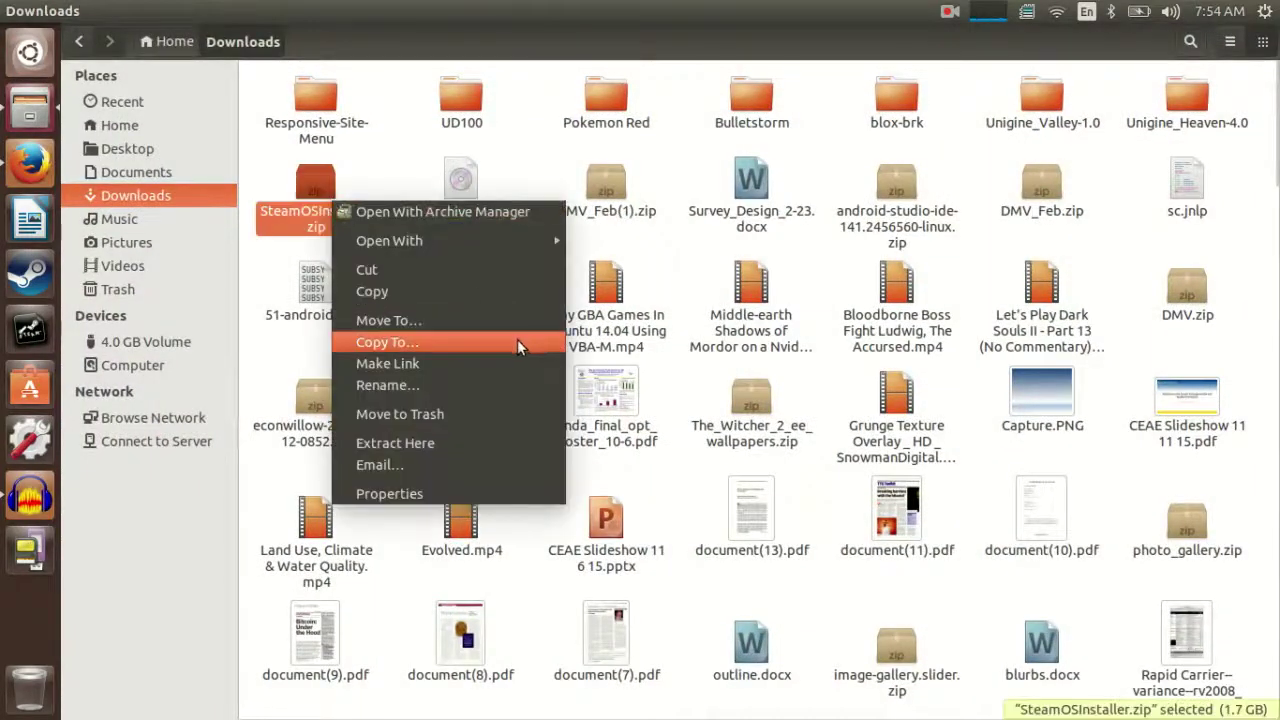
Extract SteamOSInstaller.zip in Archive Manager onto the 4.0 GB Volume
{"action": "left_click", "coordinate": [408, 217]}
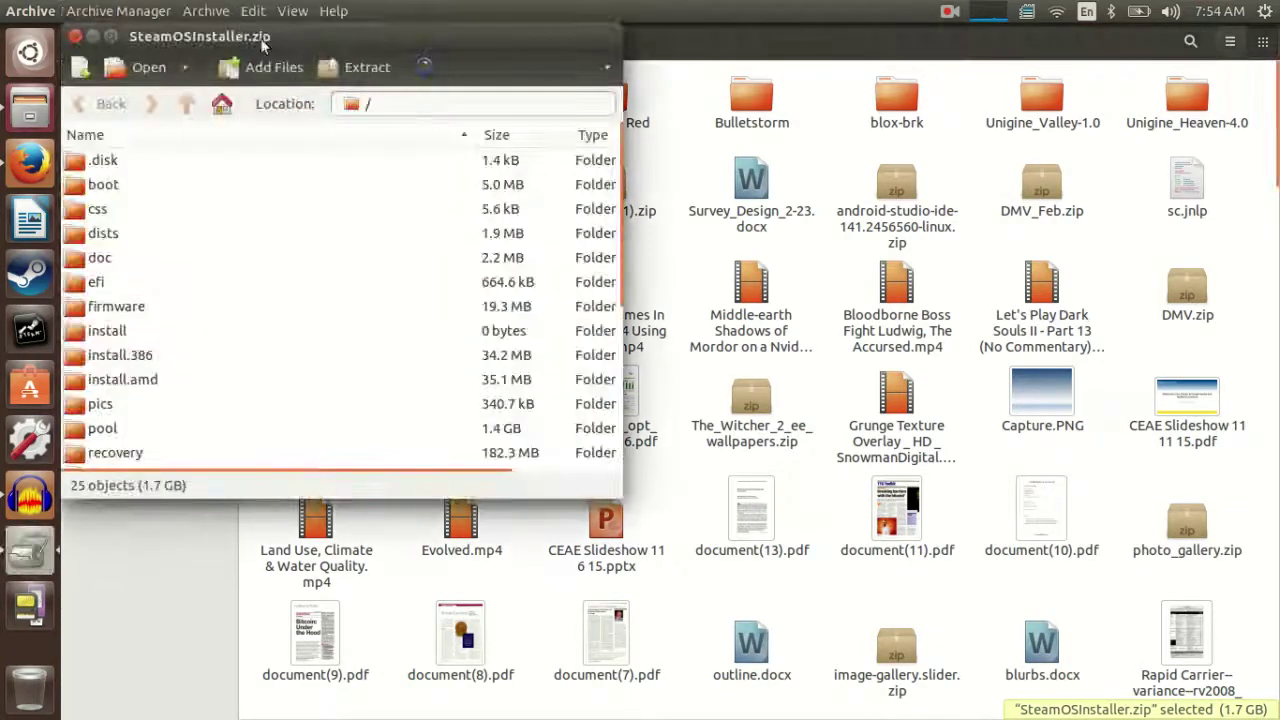
{"action": "left_click", "coordinate": [363, 68]}
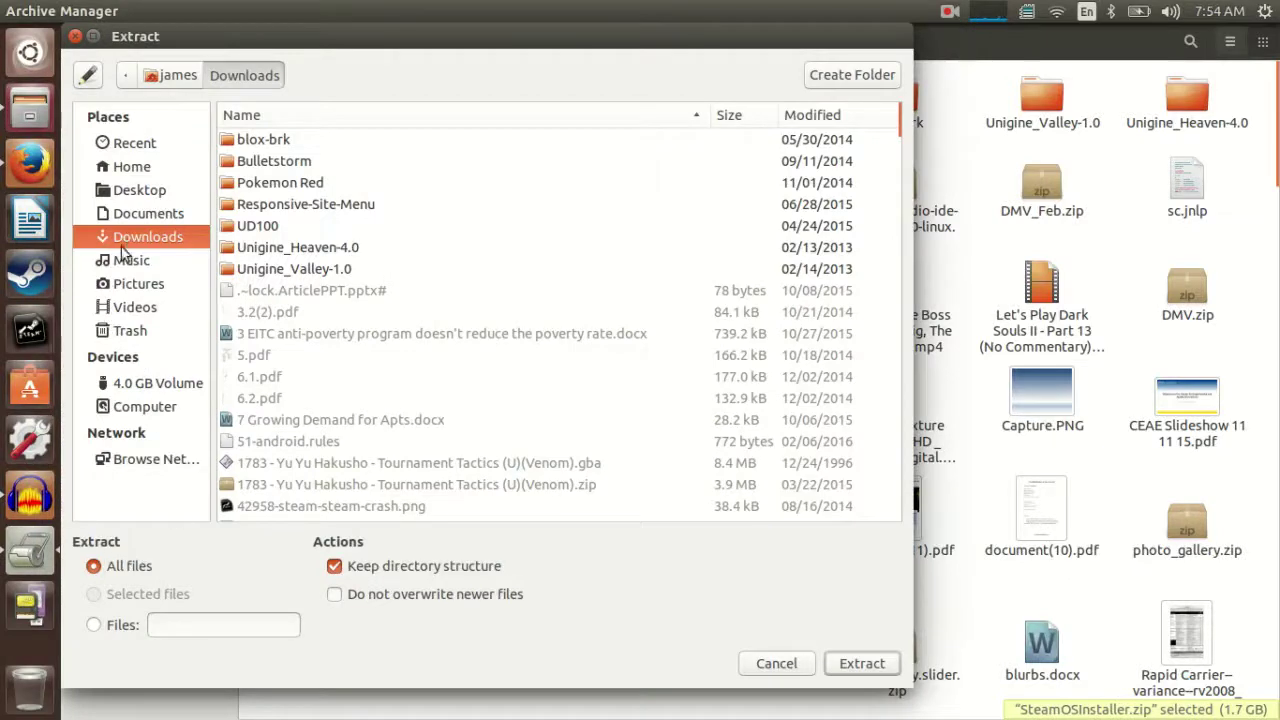
{"action": "left_click", "coordinate": [135, 389]}
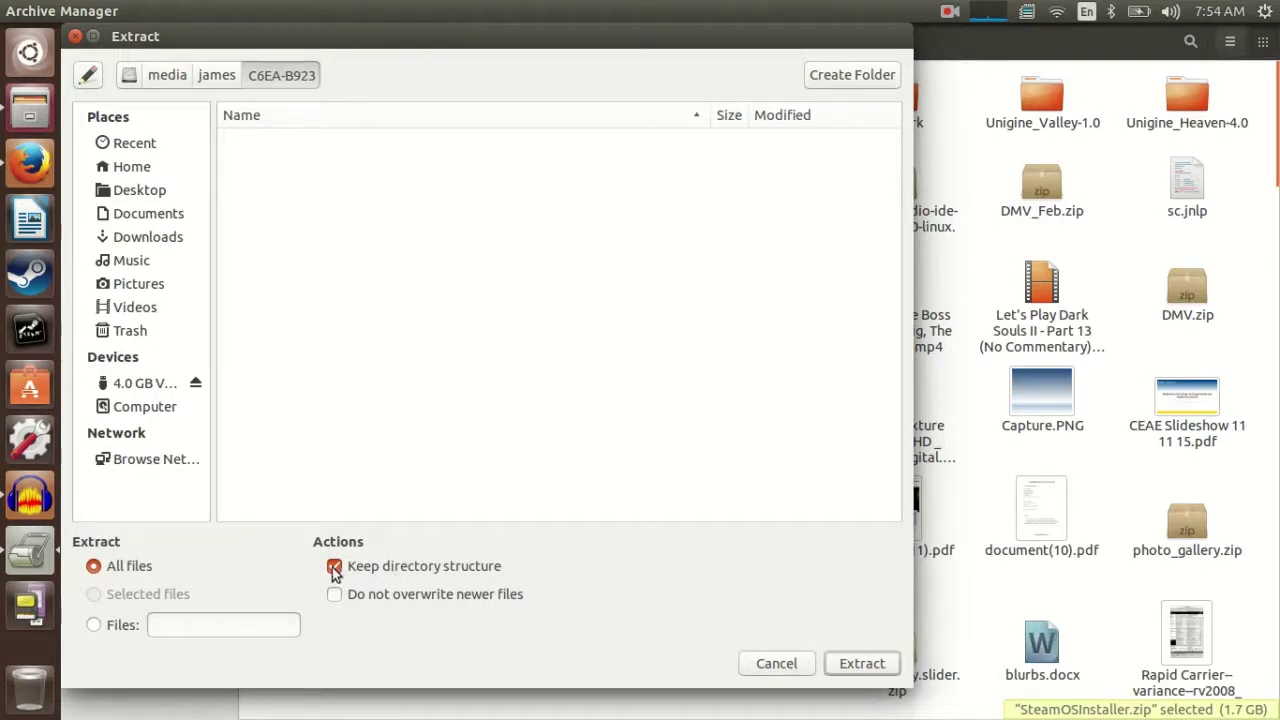
{"action": "left_click", "coordinate": [860, 665]}
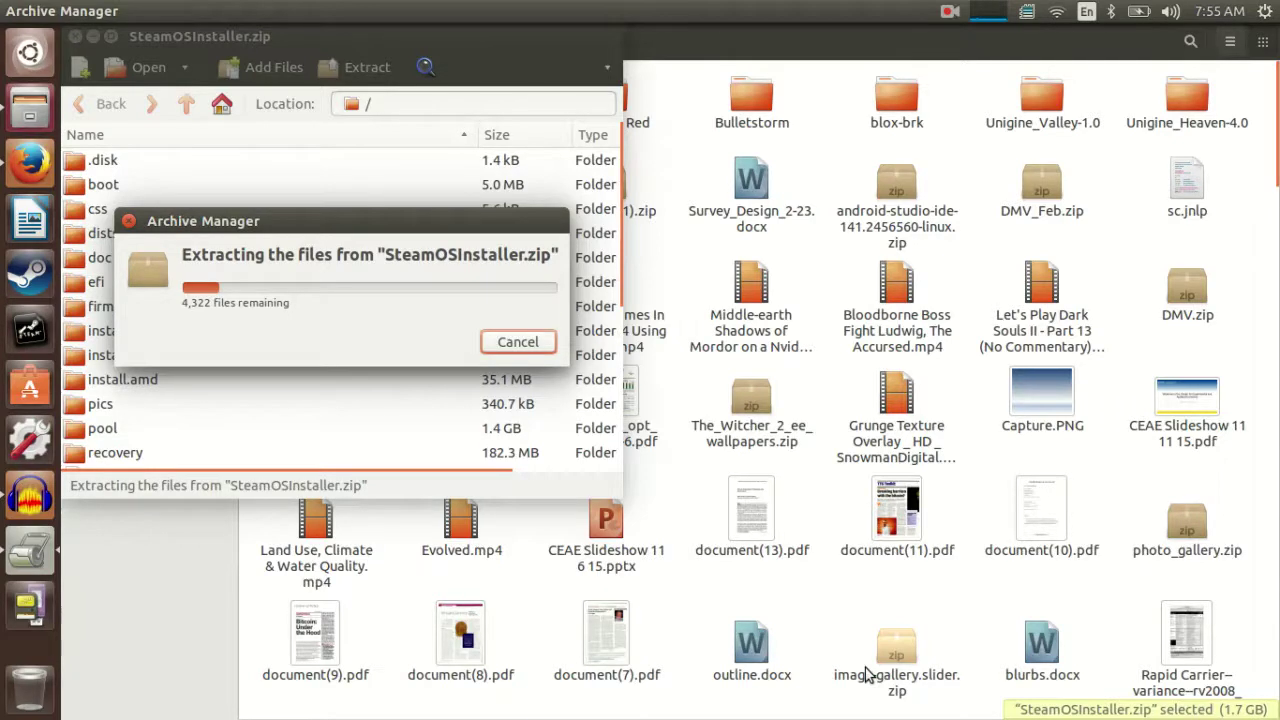
Show the extracted installer files on the 4.0 GB Volume
{"action": "left_click", "coordinate": [950, 11]}
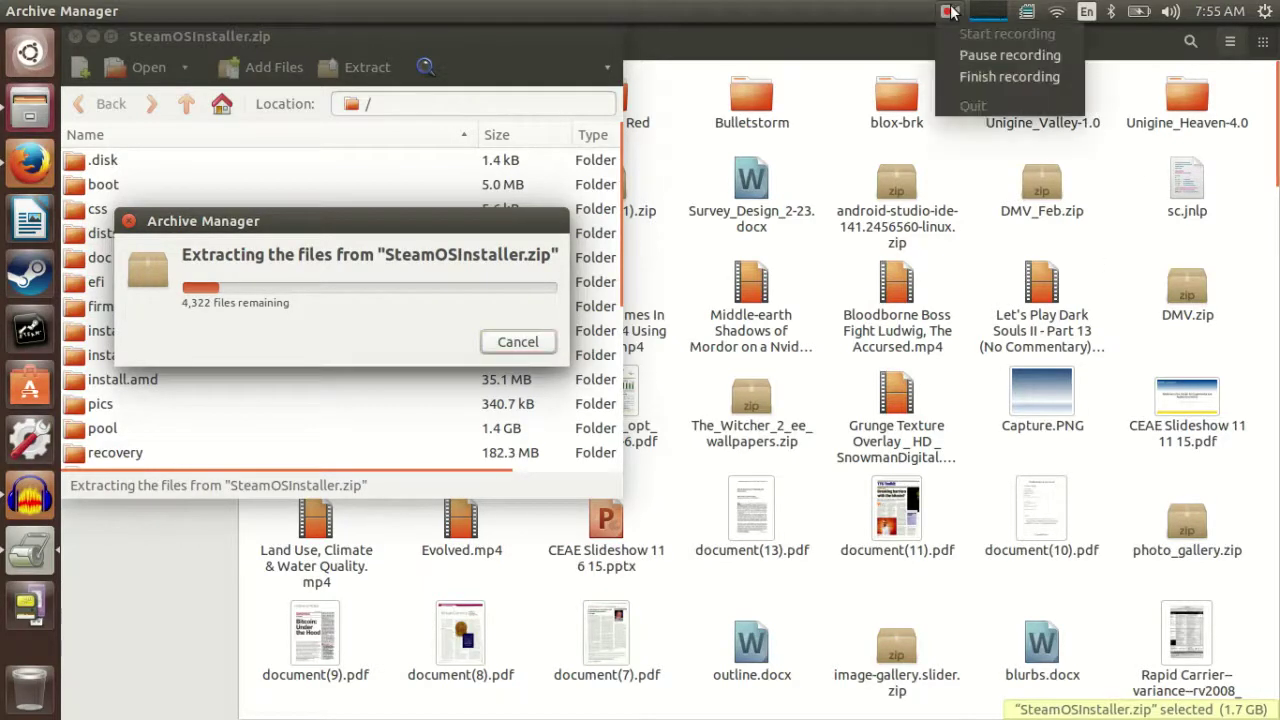
{"action": "left_click", "coordinate": [968, 55]}
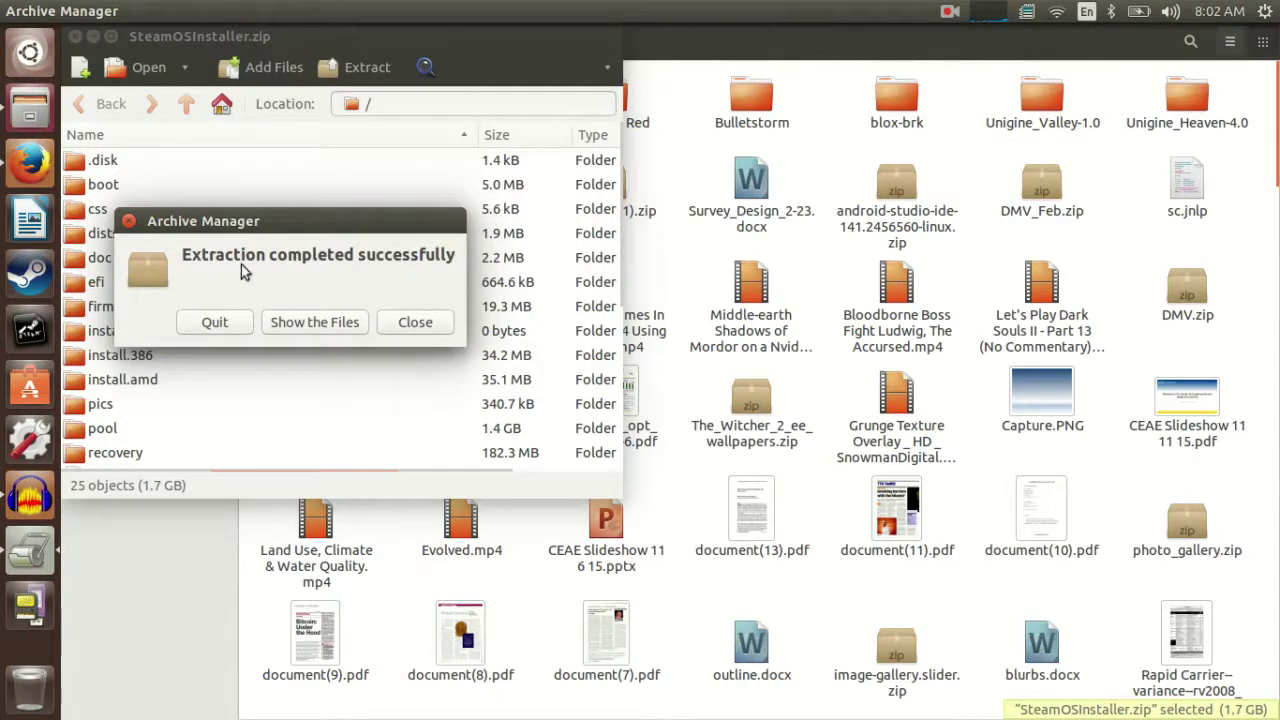
{"action": "left_click", "coordinate": [319, 321]}
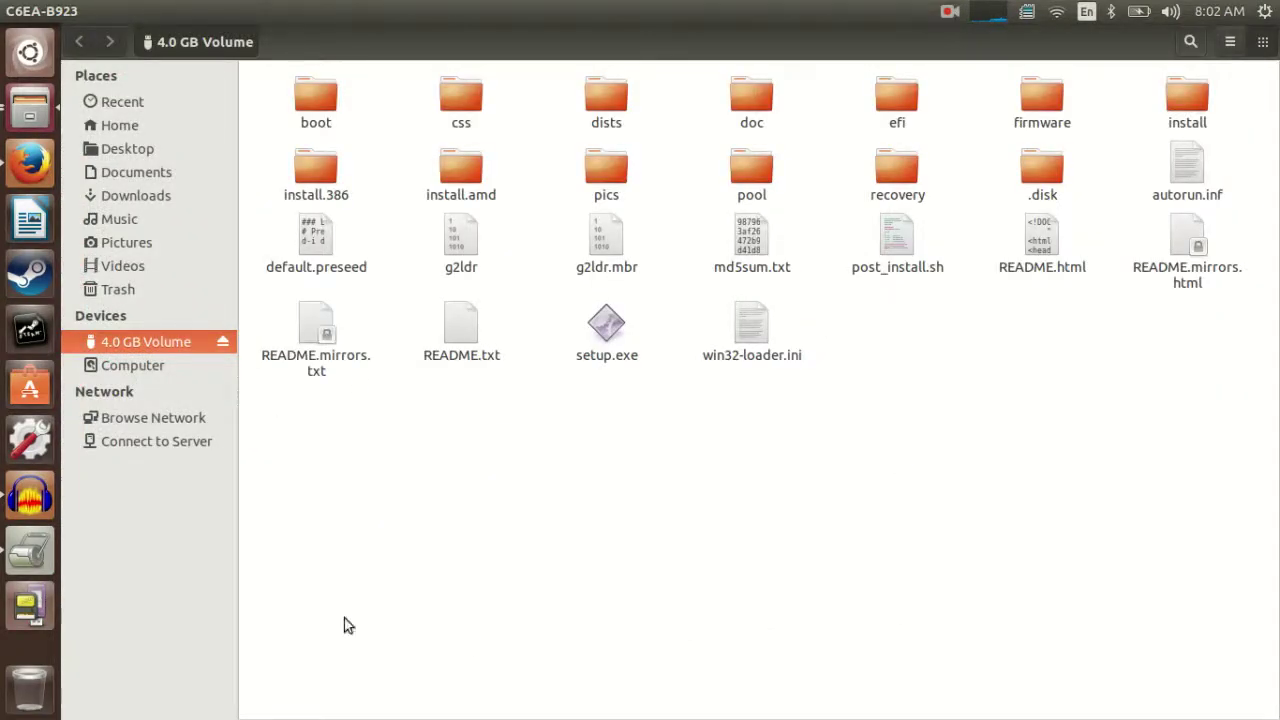
Bring up the 4.0 GB Volume's sidebar options and dismiss them without ejecting the drive
{"action": "right_click", "coordinate": [142, 348]}
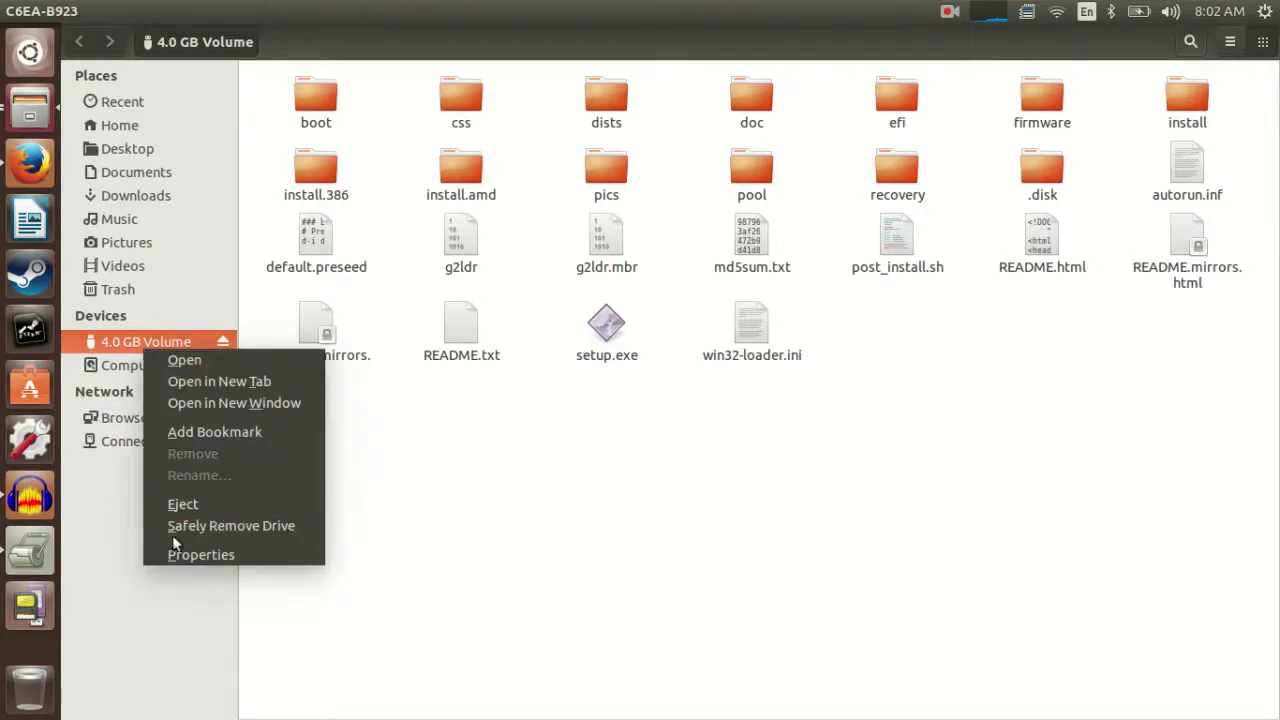
{"action": "left_click", "coordinate": [124, 484]}
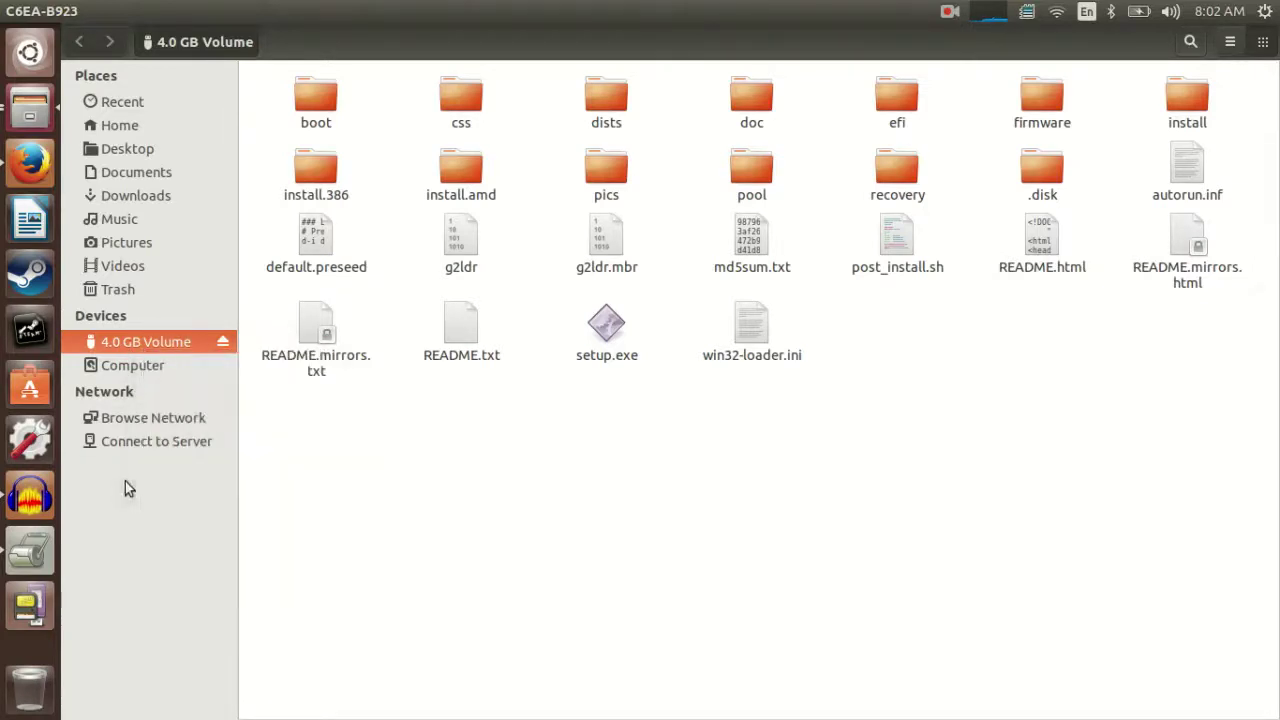
{"action": "right_click", "coordinate": [130, 345]}
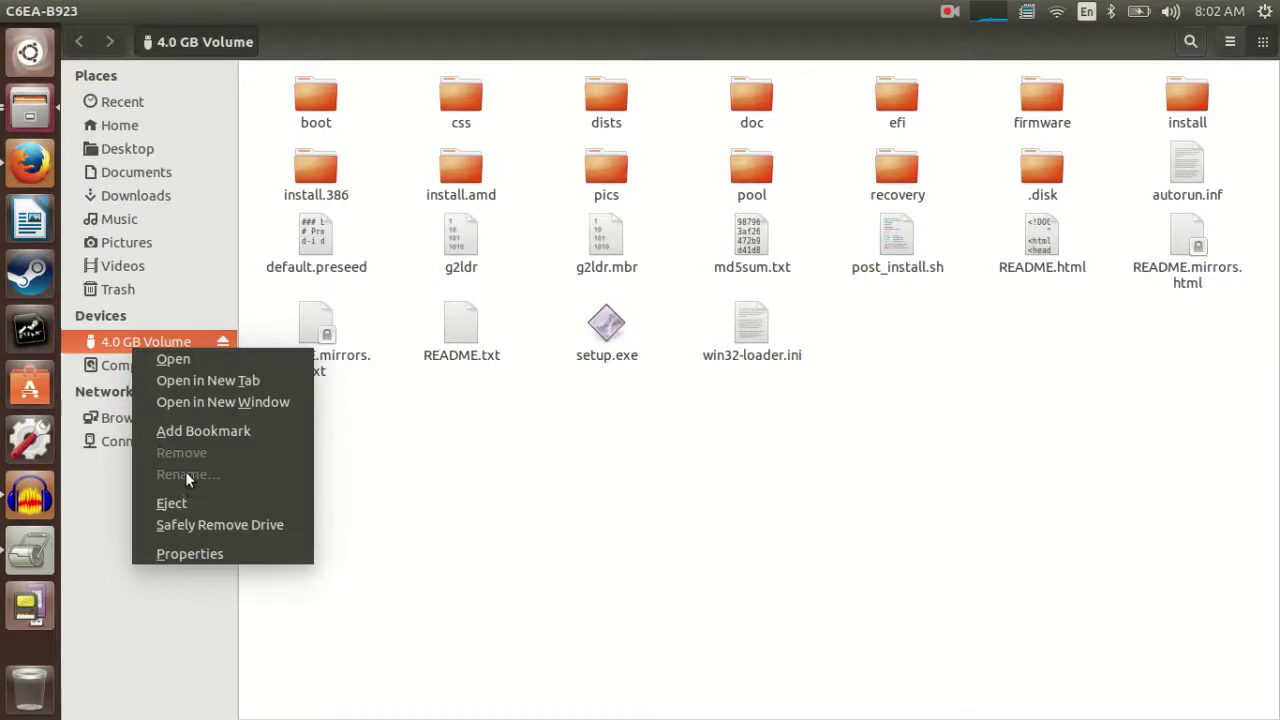
{"action": "left_click", "coordinate": [114, 486]}
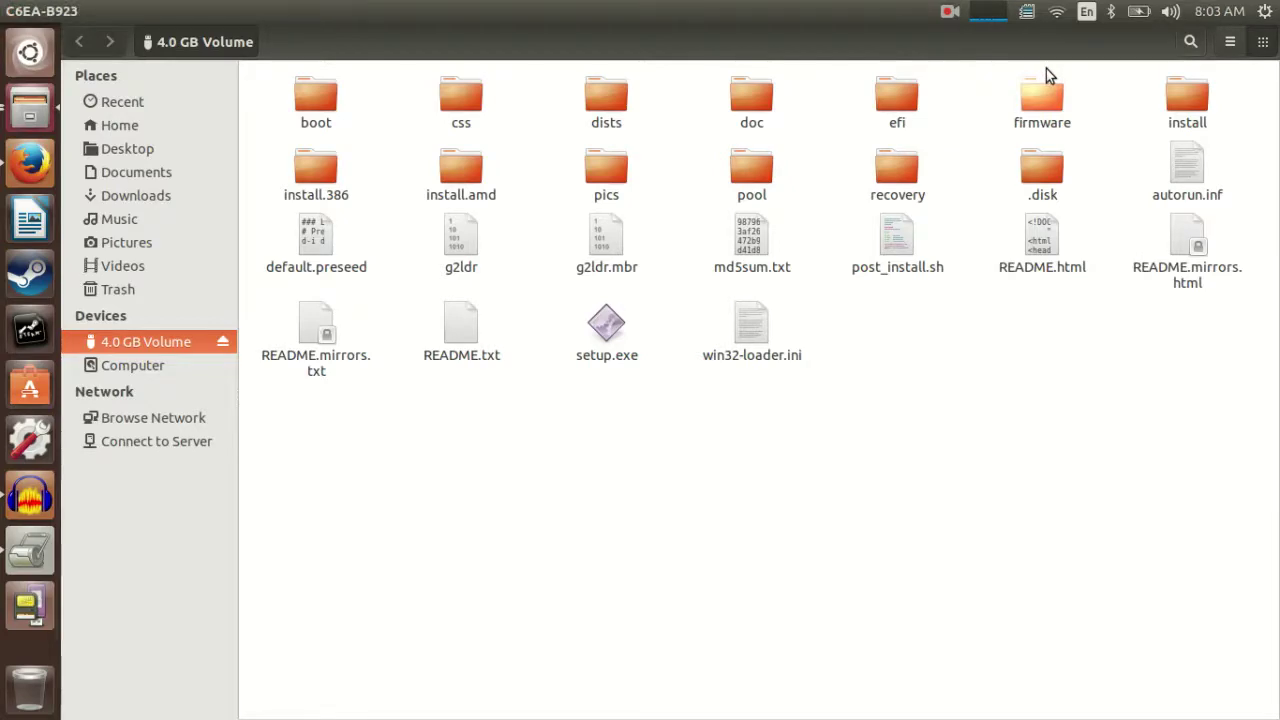
Stop the screen recording before booting the Steam machine from the USB drive
{"action": "left_click", "coordinate": [949, 12]}
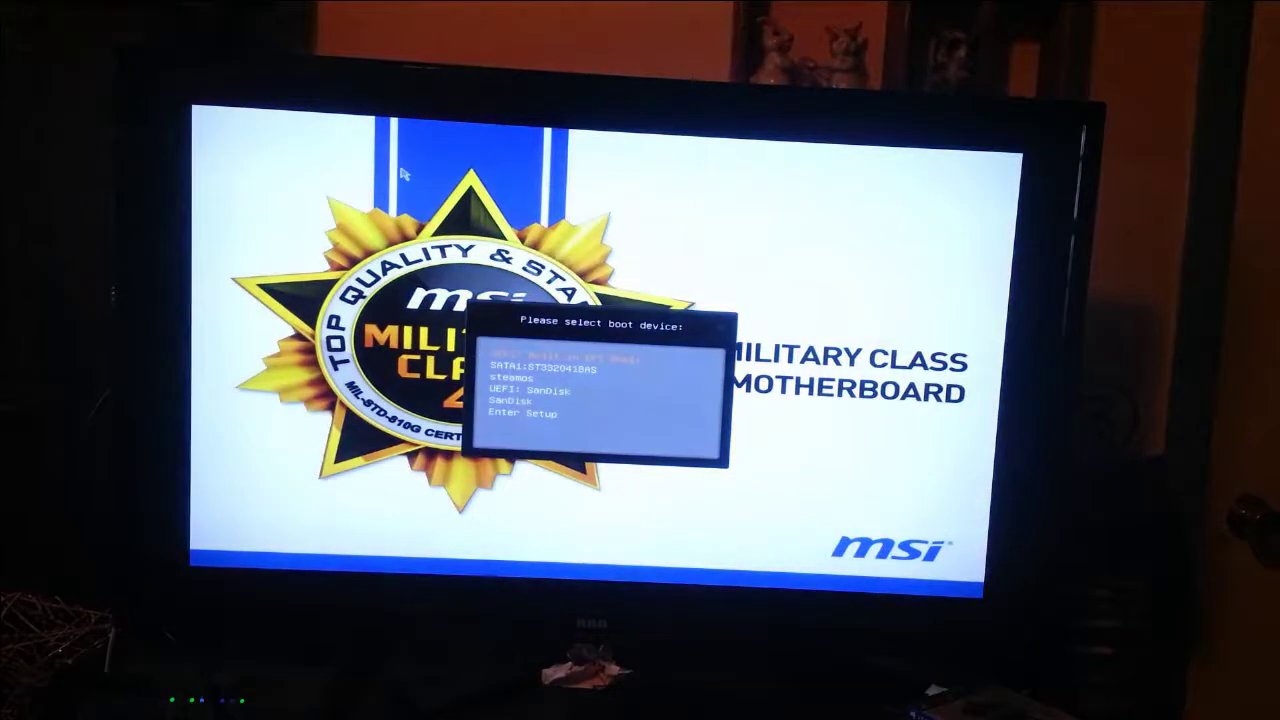
Move the boot device selection down to the UEFI: SanDisk entry
{"action": "key", "text": "Down"}
{"action": "key", "text": "Down"}
{"action": "key", "text": "Down"}
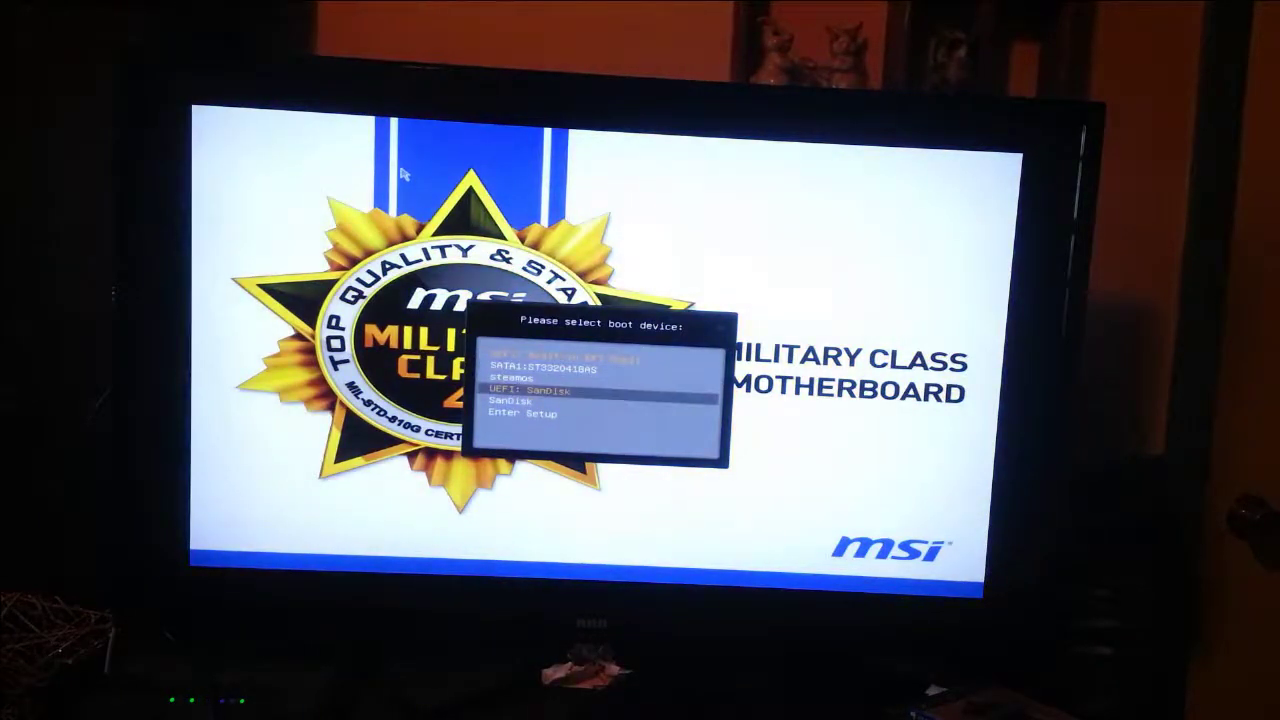